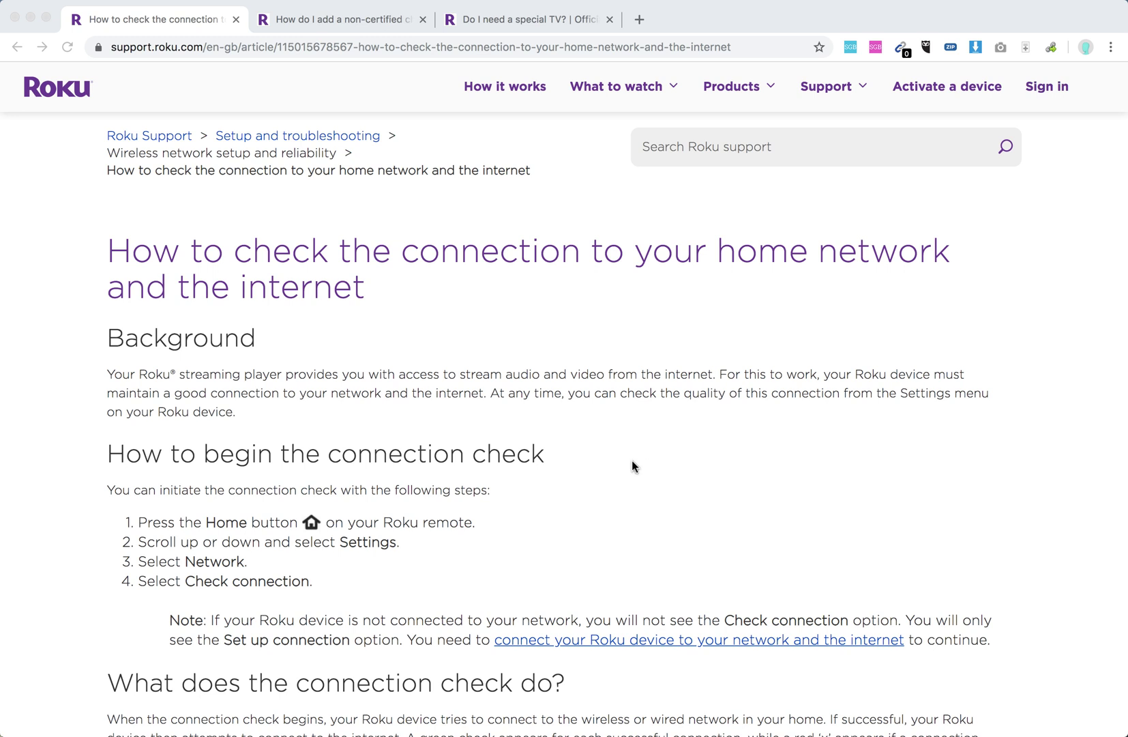
pyautogui.scroll(-2, 632, 461)
pyautogui.scroll(-2, 631, 461)
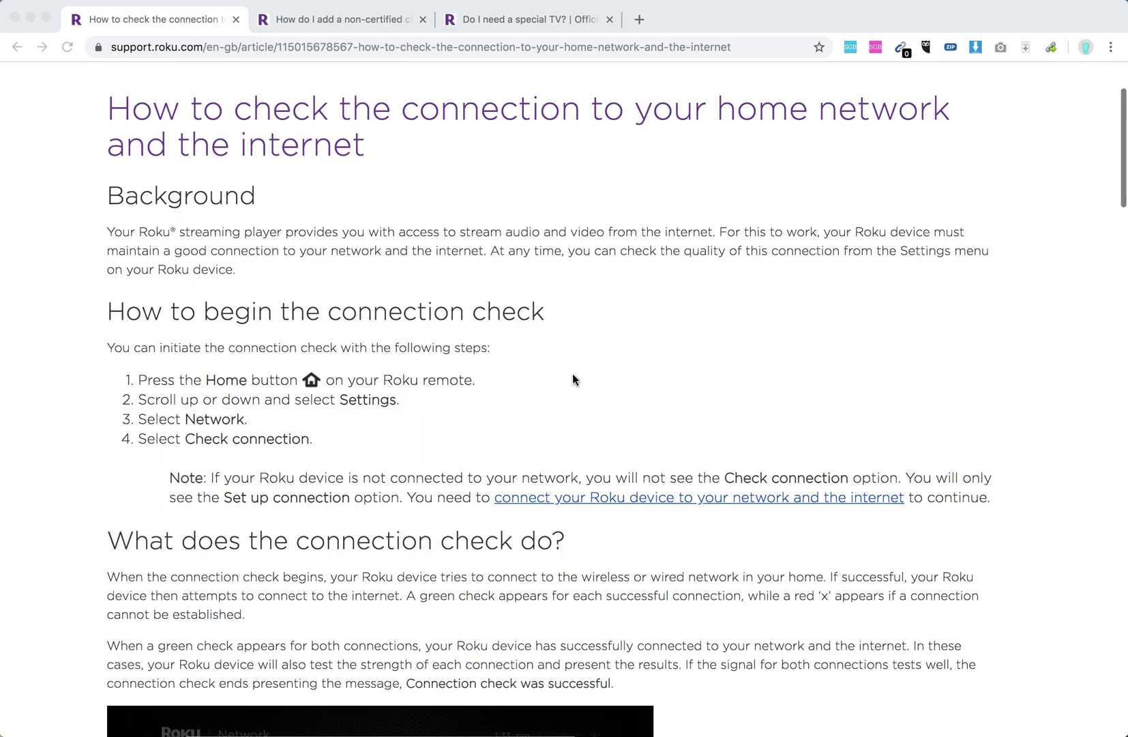
# Focus the browser showing the Roku network connection check article.
pyautogui.click(470, 358)
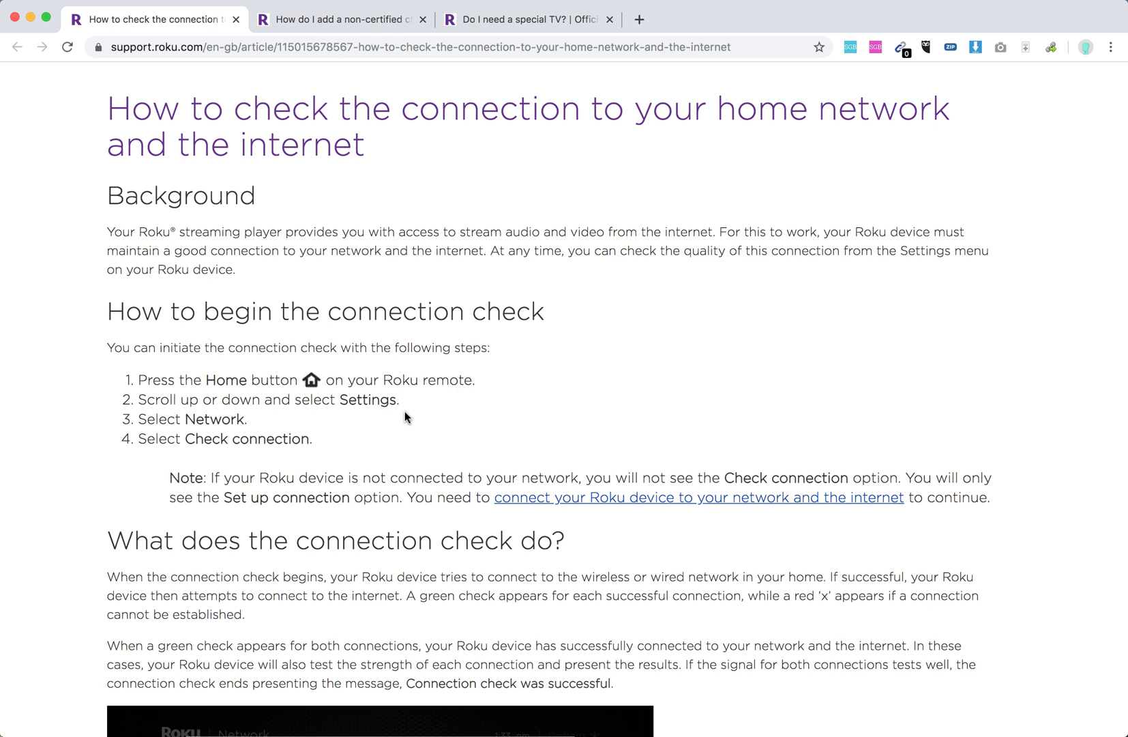
pyautogui.scroll(-1, 404, 417)
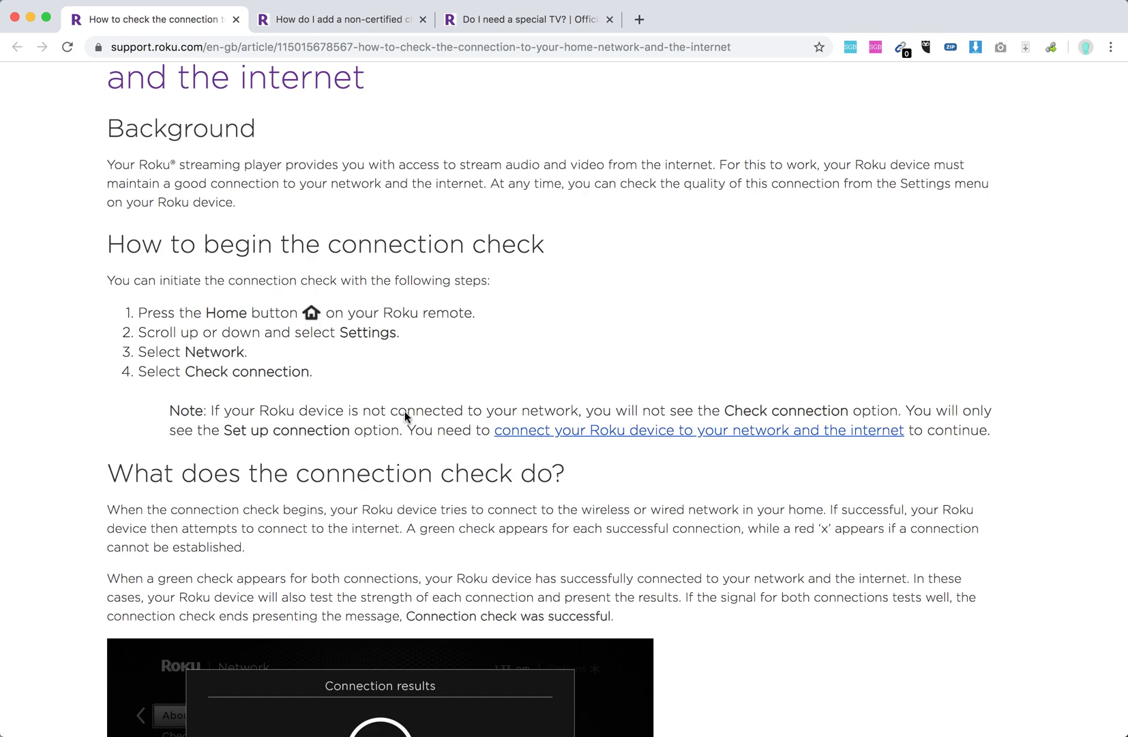
pyautogui.scroll(-1, 404, 416)
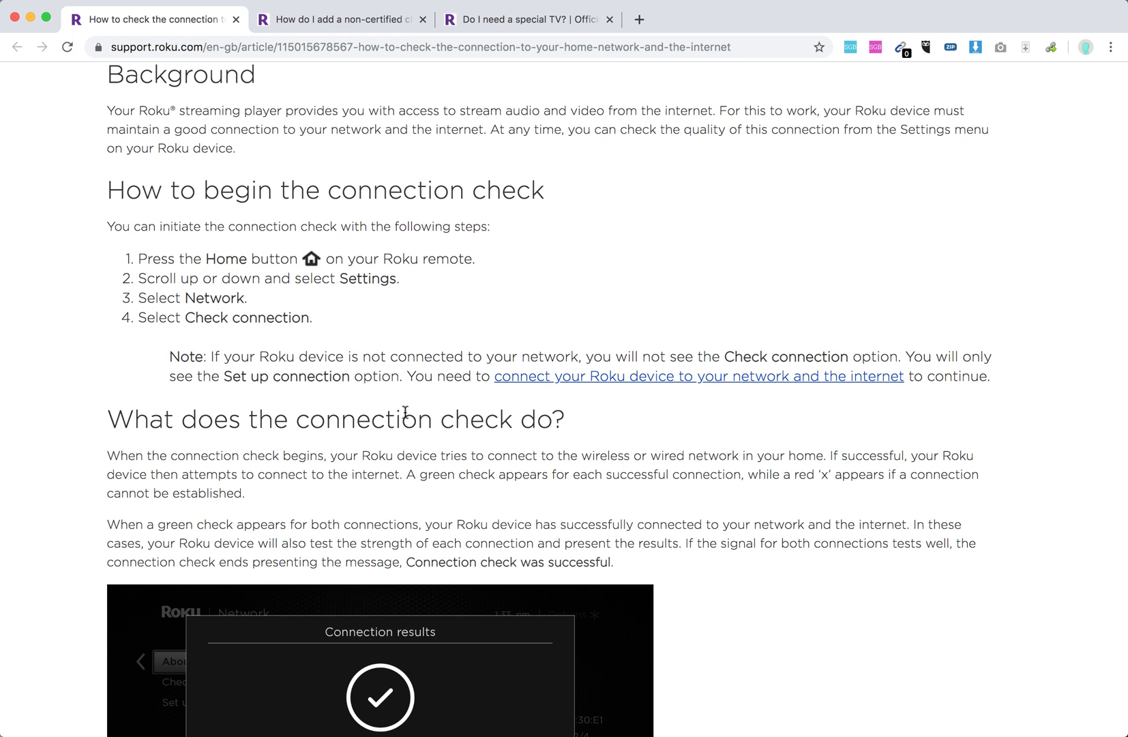
pyautogui.scroll(-2, 405, 411)
pyautogui.scroll(-1, 404, 411)
pyautogui.scroll(-1, 404, 412)
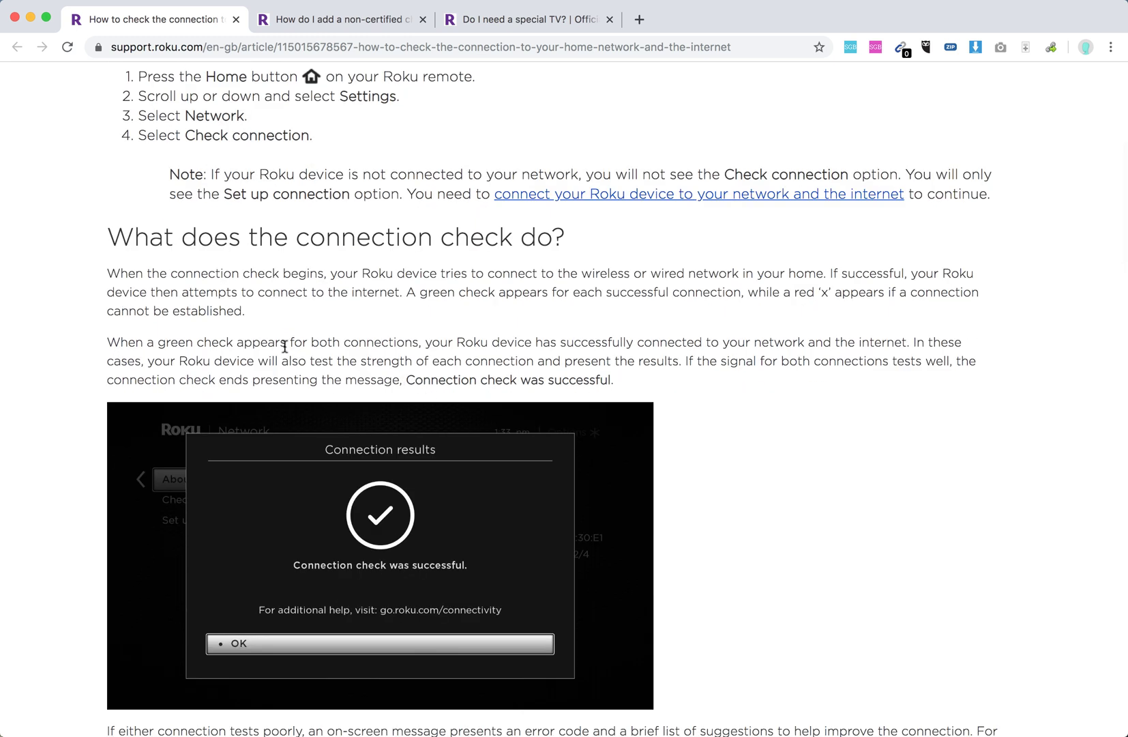
# Highlight the passages on both connections succeeding and testing each connection's strength, then clear them.
pyautogui.moveTo(293, 342); pyautogui.dragTo(597, 356)
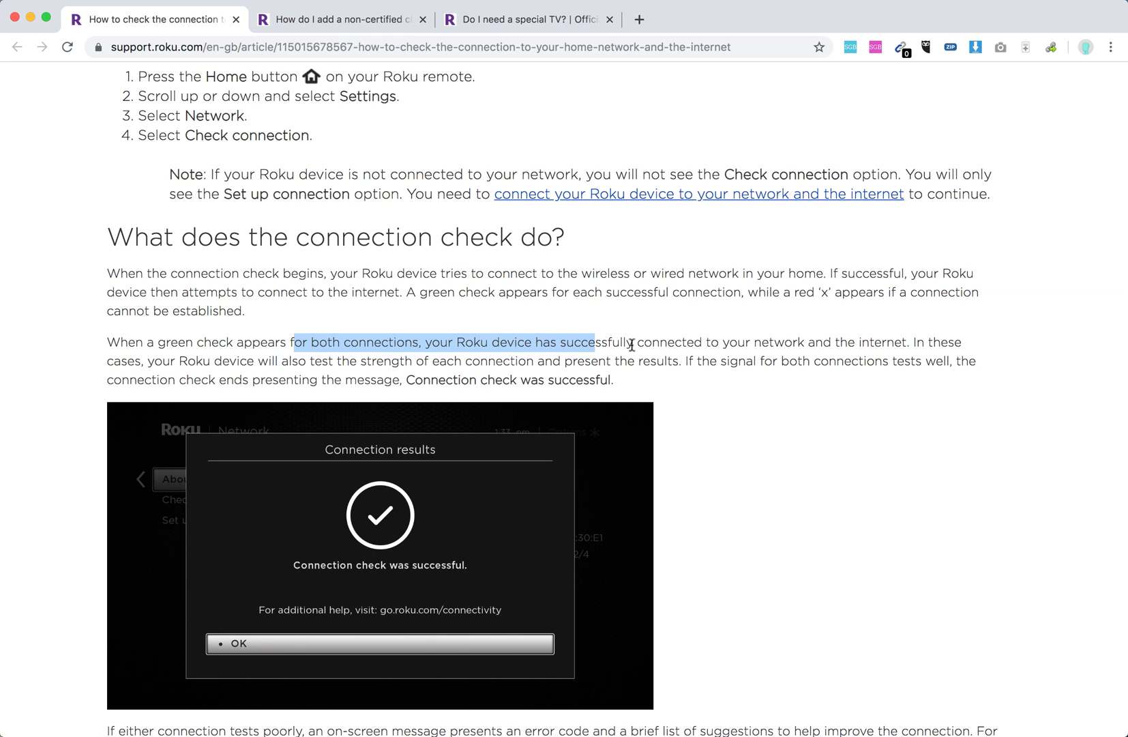
pyautogui.moveTo(386, 360)
pyautogui.mouseDown()
pyautogui.moveTo(655, 374)
pyautogui.moveTo(708, 365)
pyautogui.mouseUp()
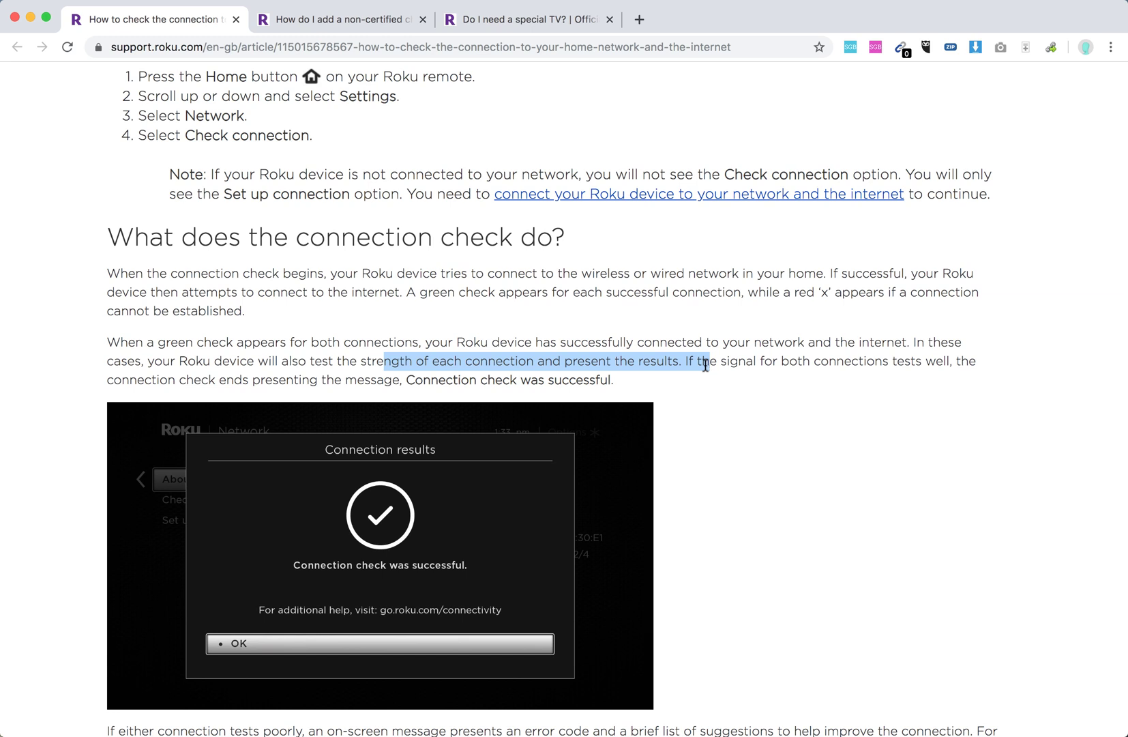
pyautogui.scroll(-3, 705, 363)
pyautogui.scroll(-1, 705, 363)
pyautogui.click(458, 315)
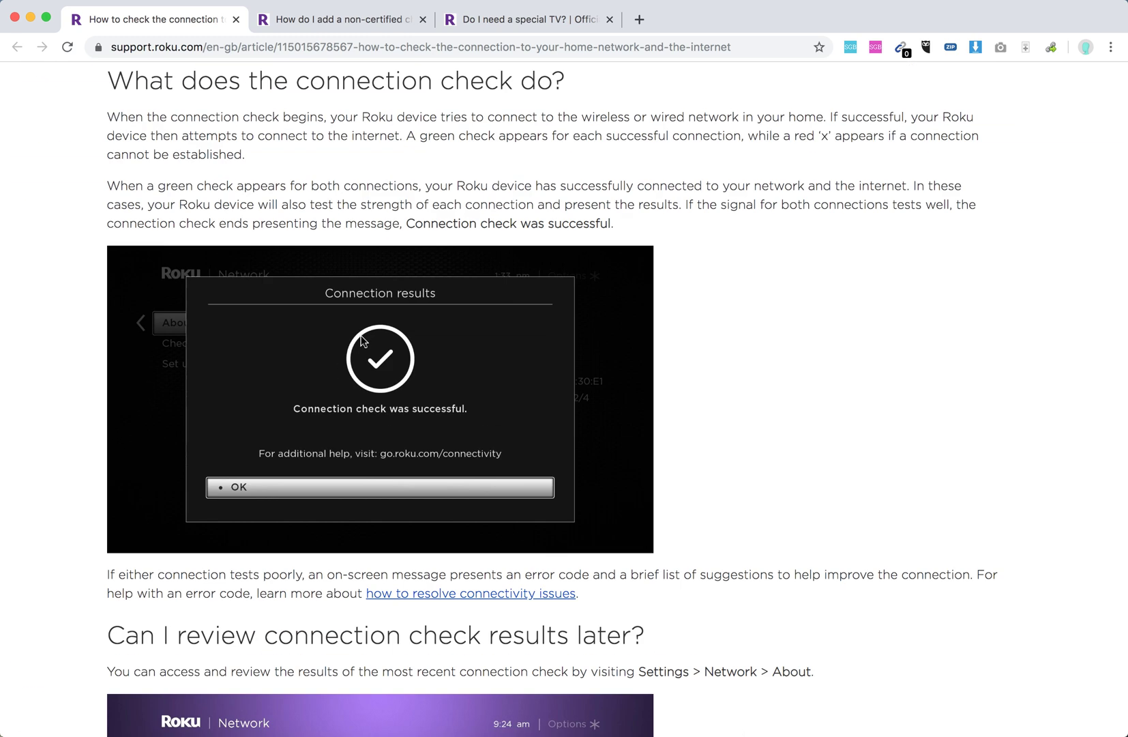
pyautogui.scroll(-3, 362, 341)
pyautogui.scroll(-3, 362, 341)
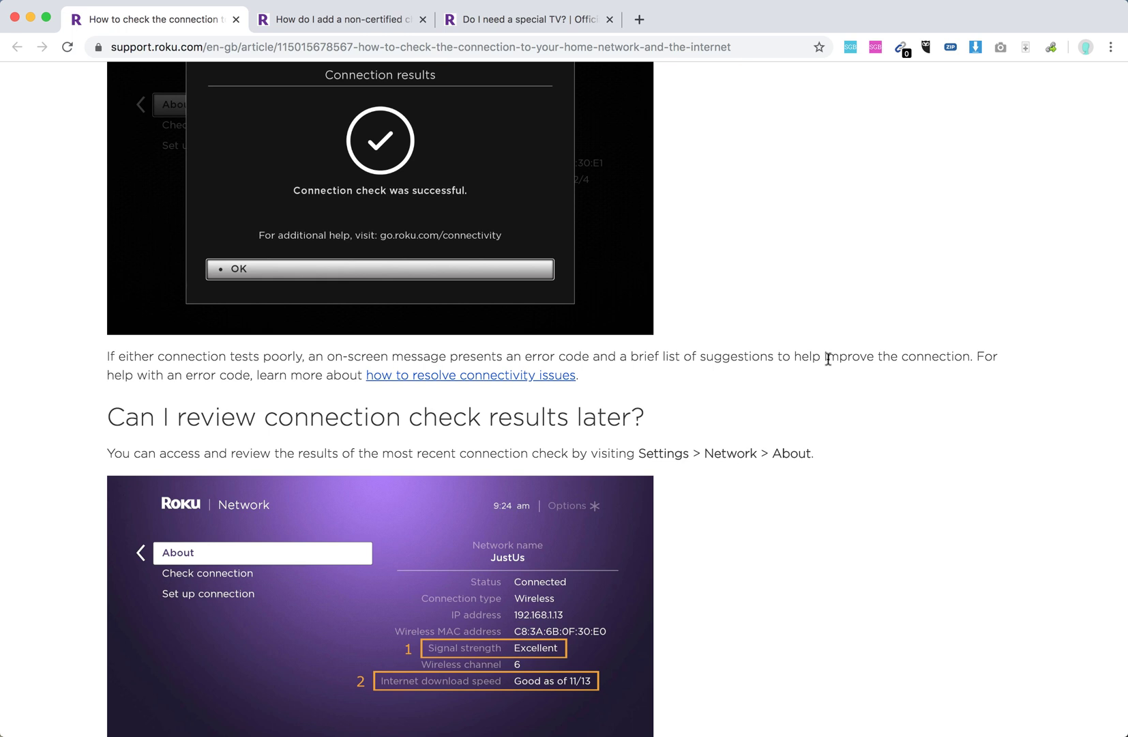
pyautogui.scroll(-3, 828, 359)
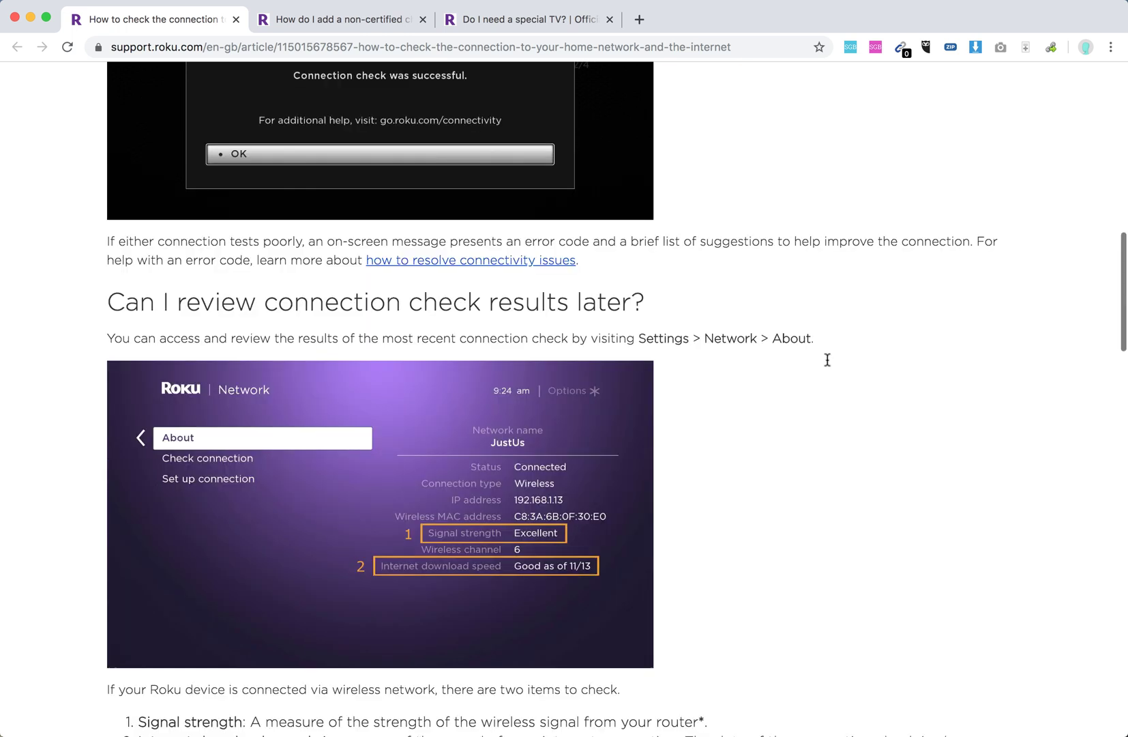
pyautogui.scroll(-1, 827, 359)
pyautogui.scroll(-1, 828, 358)
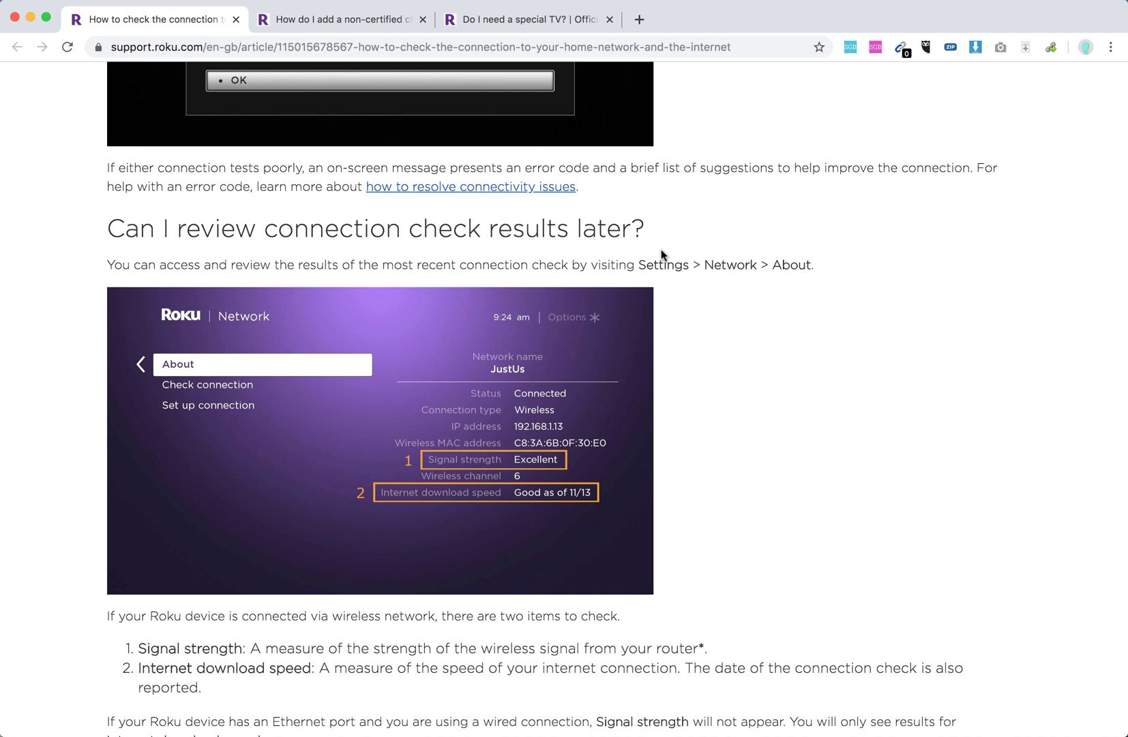
pyautogui.scroll(-2, 809, 265)
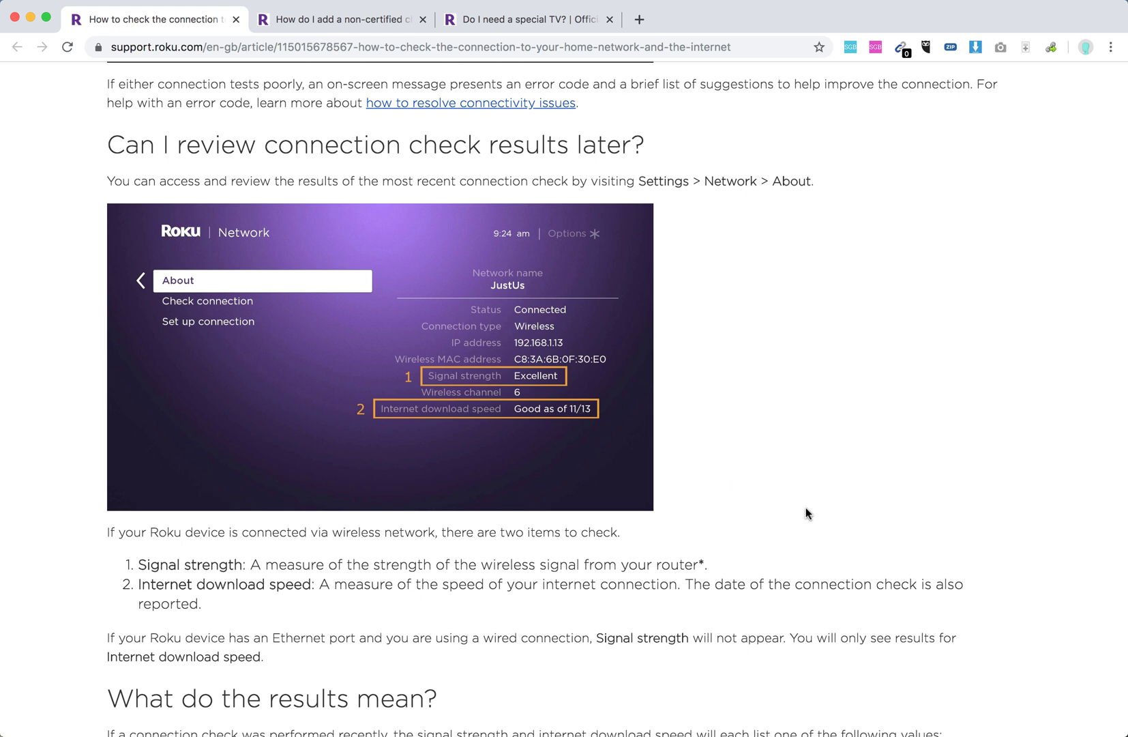
pyautogui.scroll(-1, 805, 513)
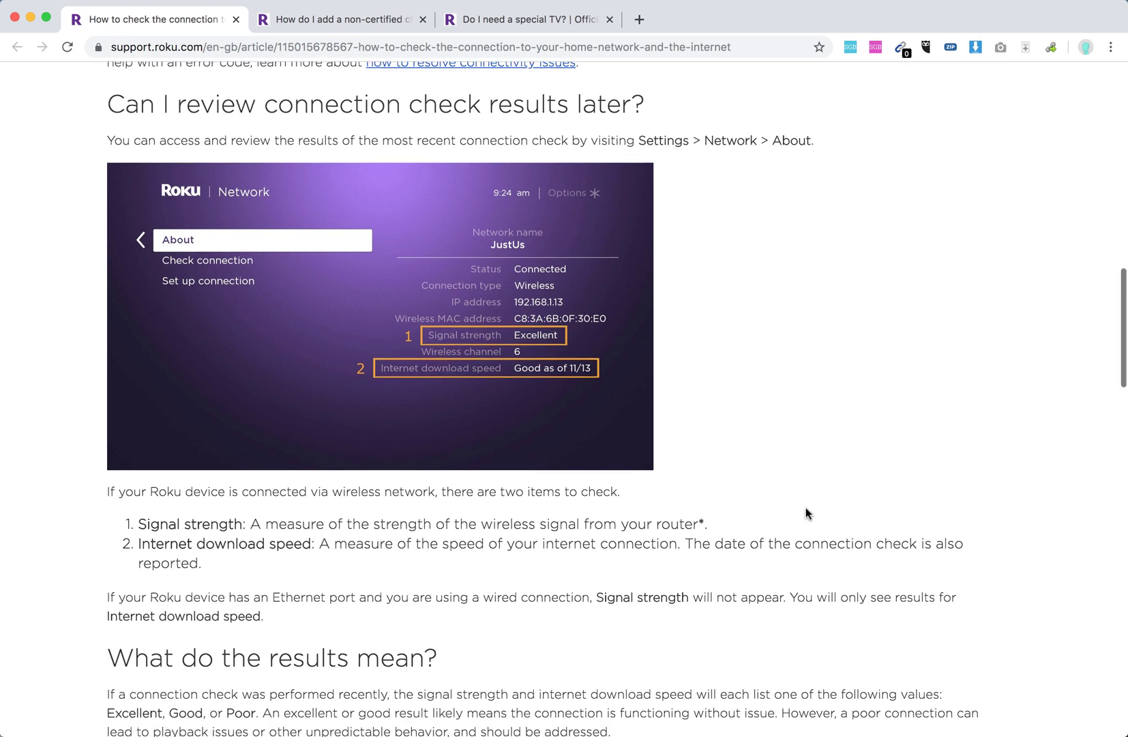
pyautogui.scroll(-5, 805, 513)
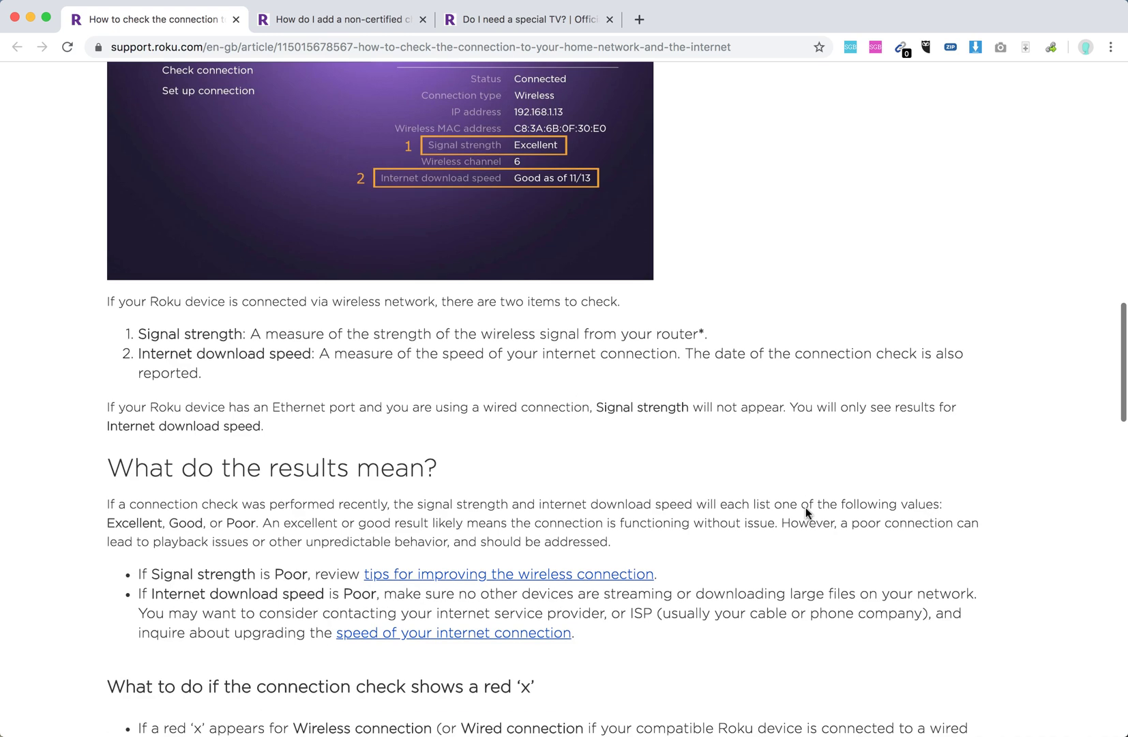
pyautogui.scroll(-2, 806, 508)
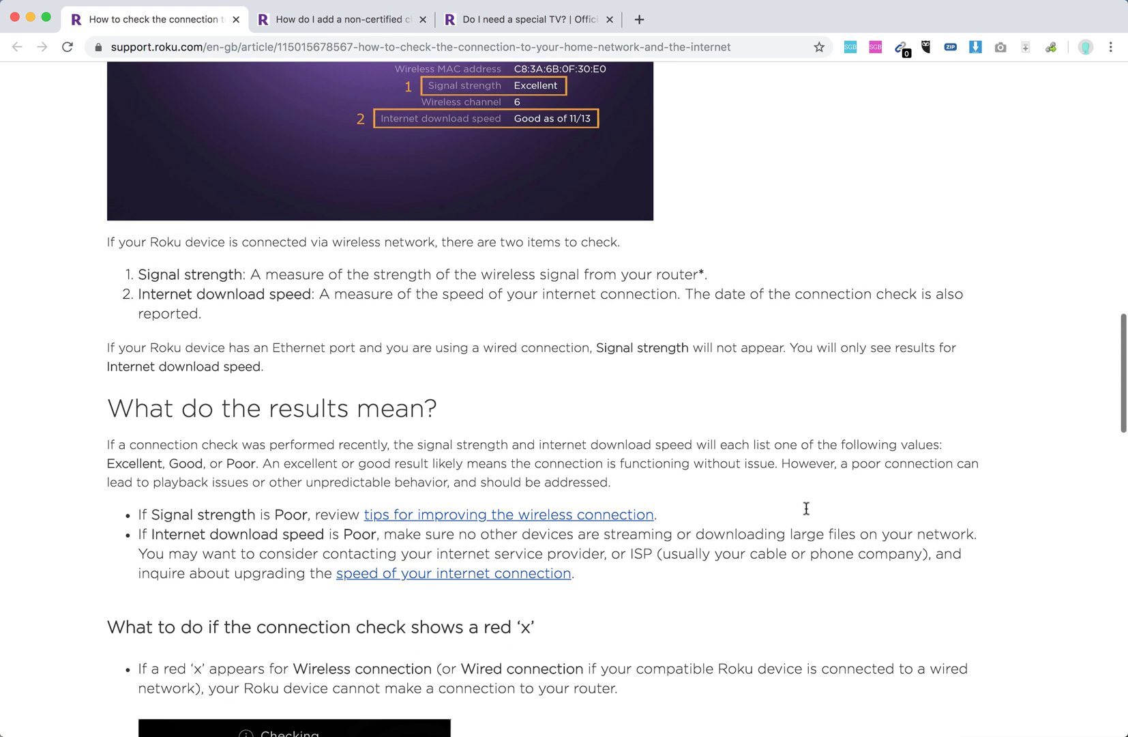
pyautogui.scroll(-2, 806, 508)
pyautogui.scroll(-2, 805, 508)
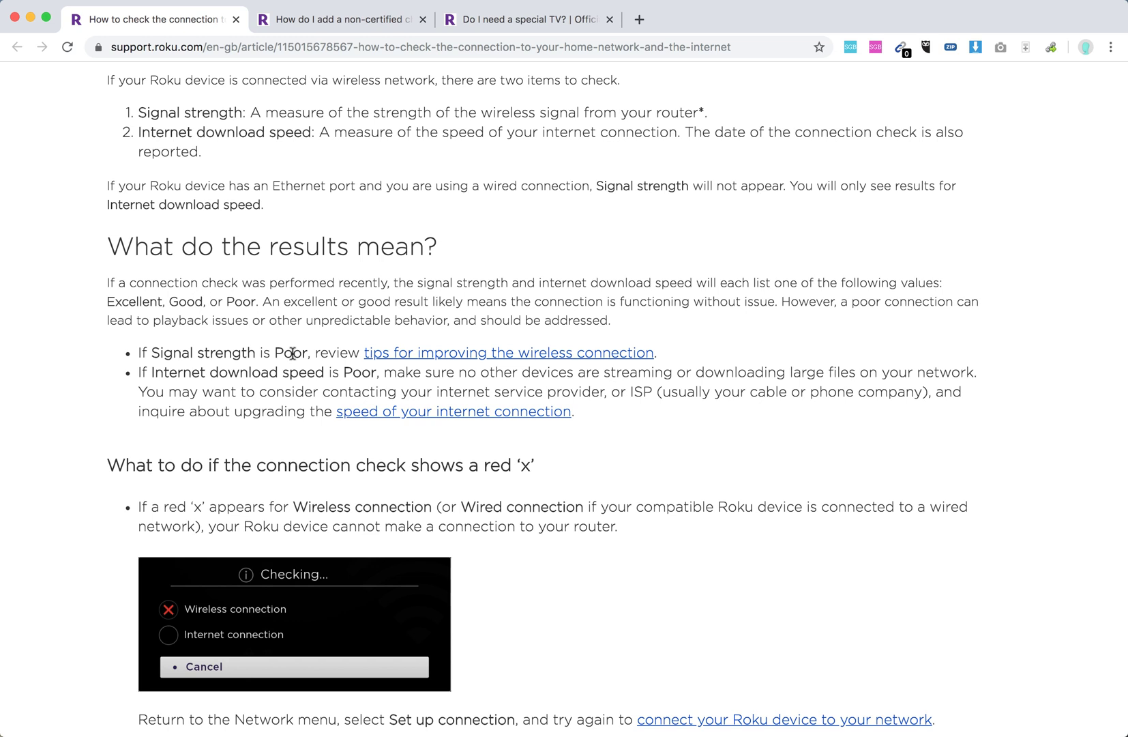
pyautogui.scroll(-4, 292, 351)
pyautogui.scroll(-1, 293, 353)
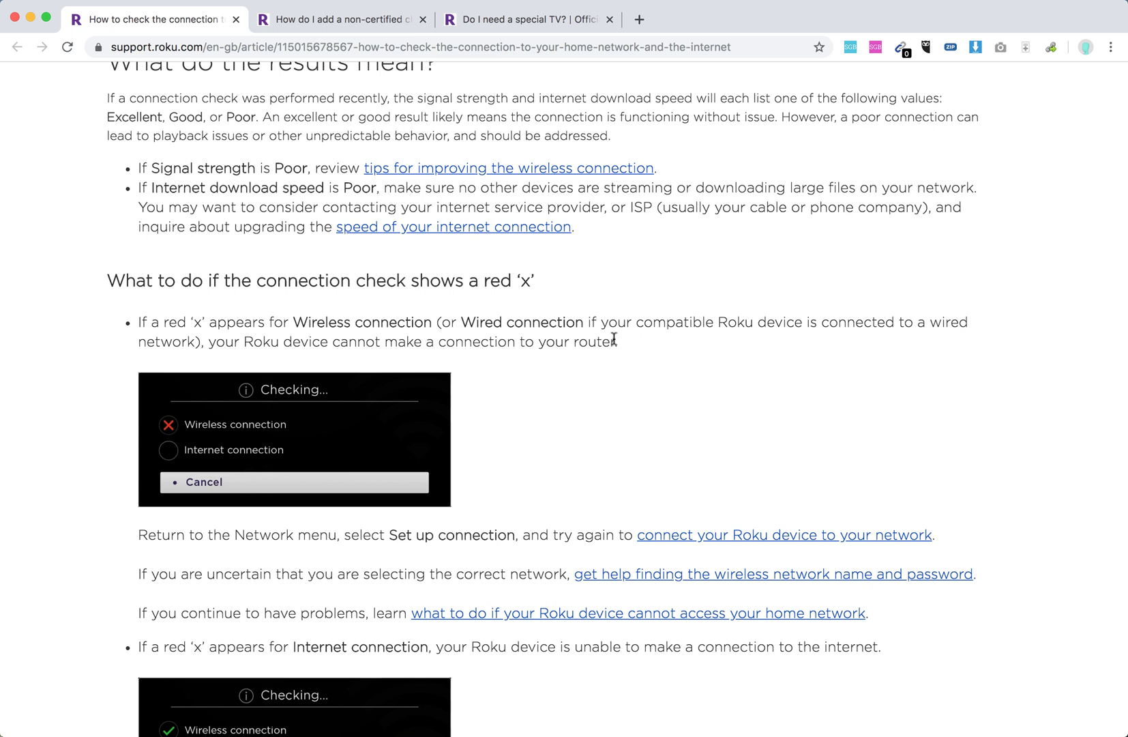
pyautogui.scroll(-5, 537, 462)
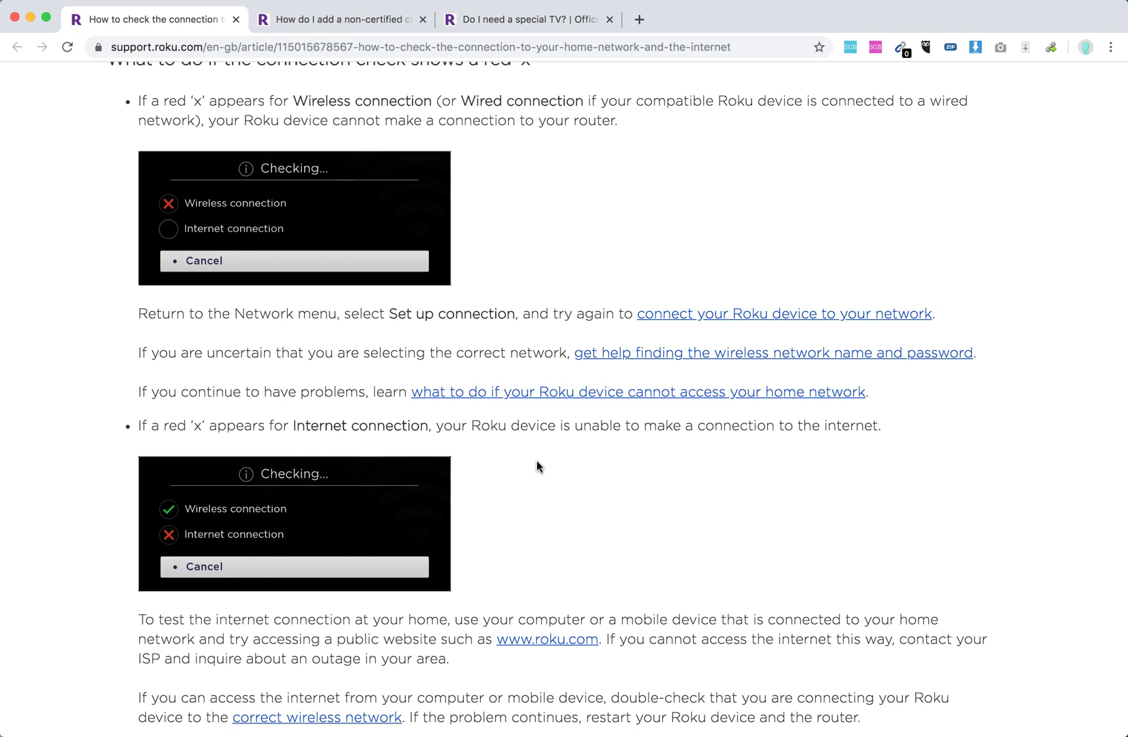
pyautogui.scroll(-1, 537, 466)
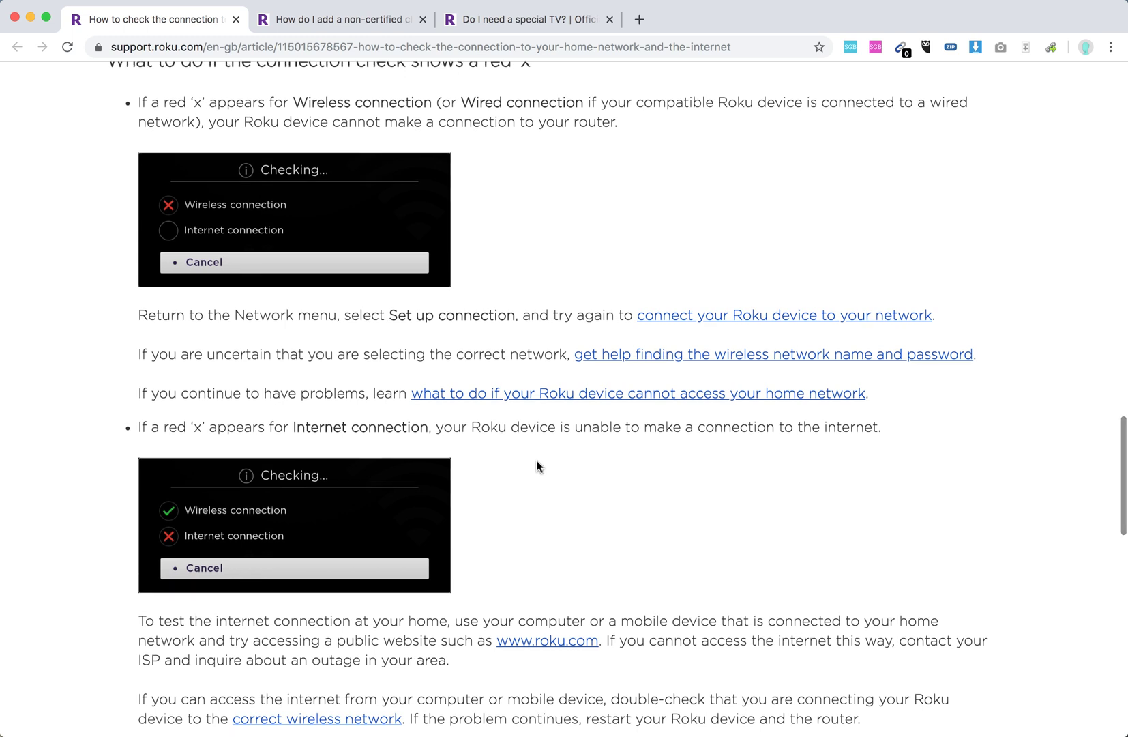
pyautogui.scroll(-1, 537, 466)
pyautogui.scroll(-5, 537, 462)
pyautogui.scroll(-5, 537, 461)
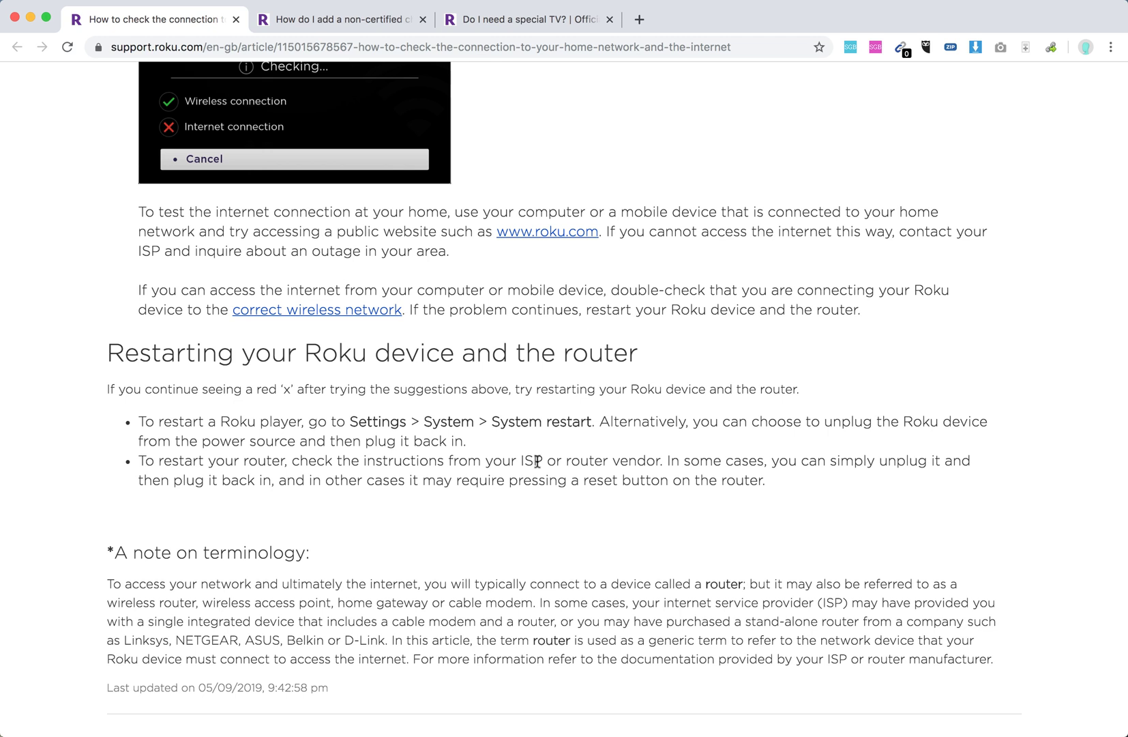
pyautogui.scroll(-3, 537, 460)
pyautogui.scroll(5, 537, 460)
pyautogui.scroll(4, 537, 460)
pyautogui.scroll(3, 537, 466)
pyautogui.scroll(6, 537, 465)
pyautogui.scroll(5, 537, 465)
pyautogui.scroll(4, 537, 465)
pyautogui.scroll(2, 537, 465)
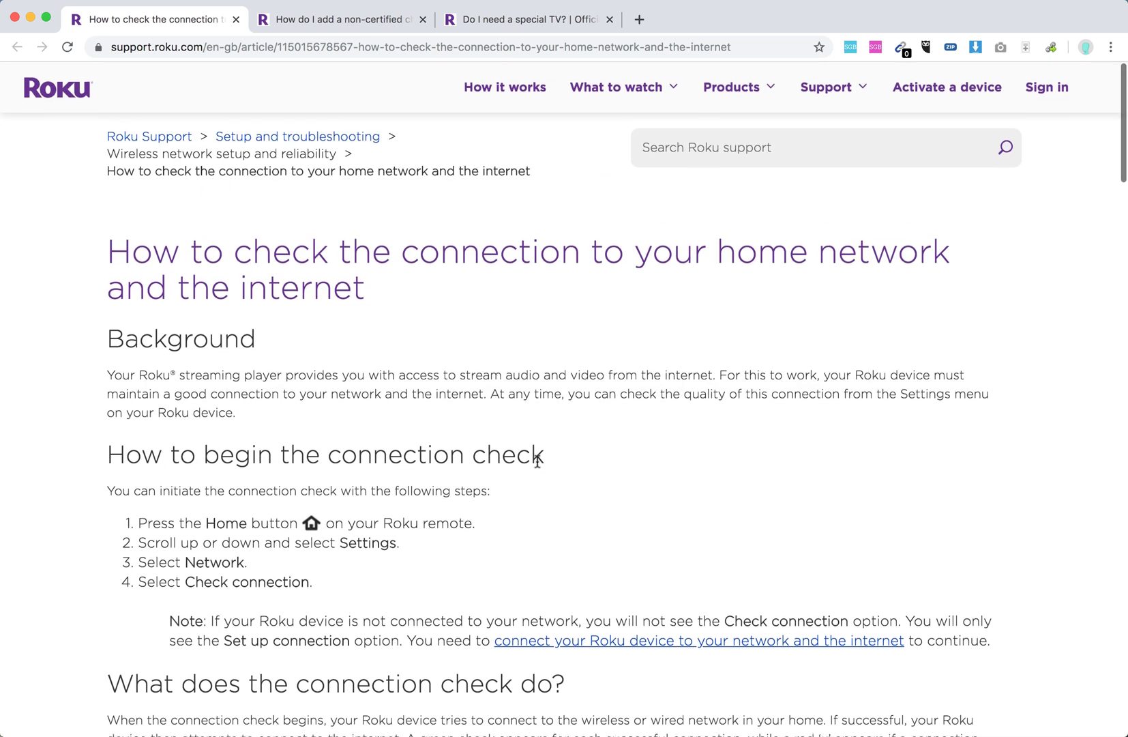